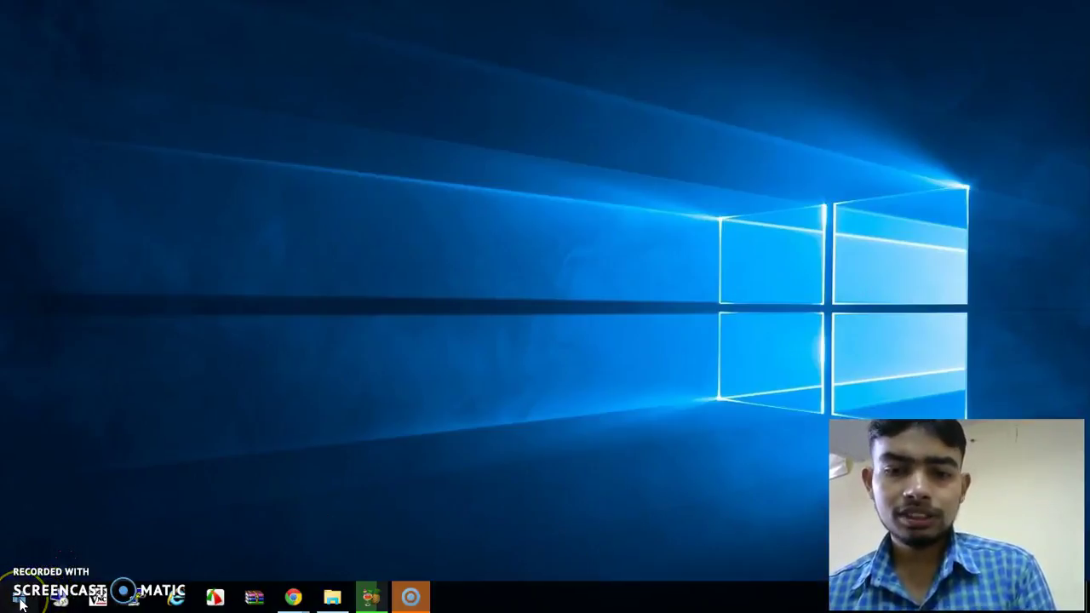
Dismiss the Start menu and bring up the Win+X power-user menu of system tools.
{"action": "left_click", "coordinate": [143, 388]}
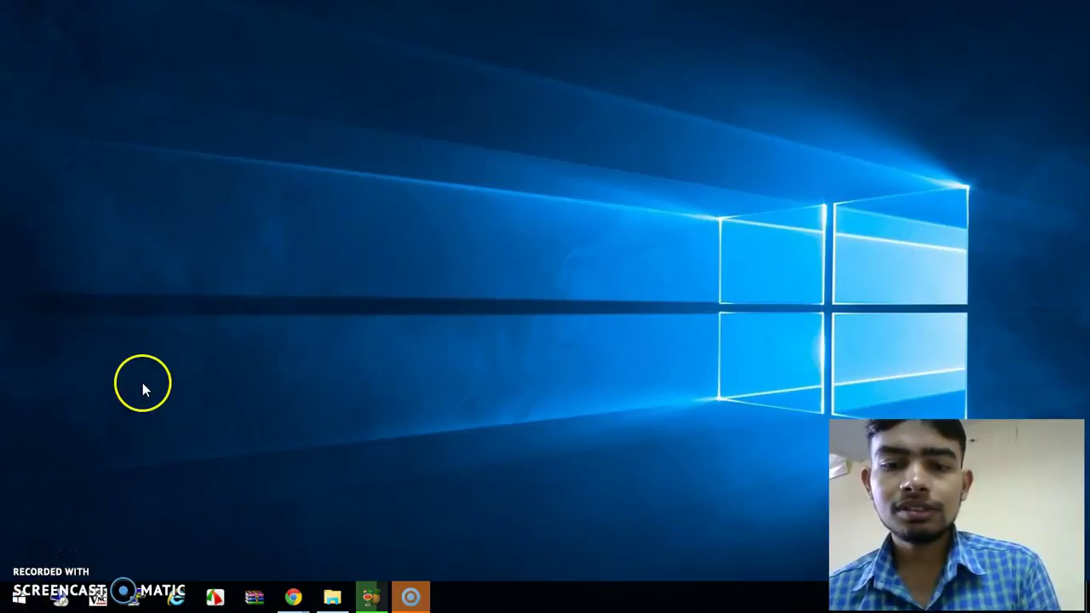
{"action": "left_click", "coordinate": [17, 596]}
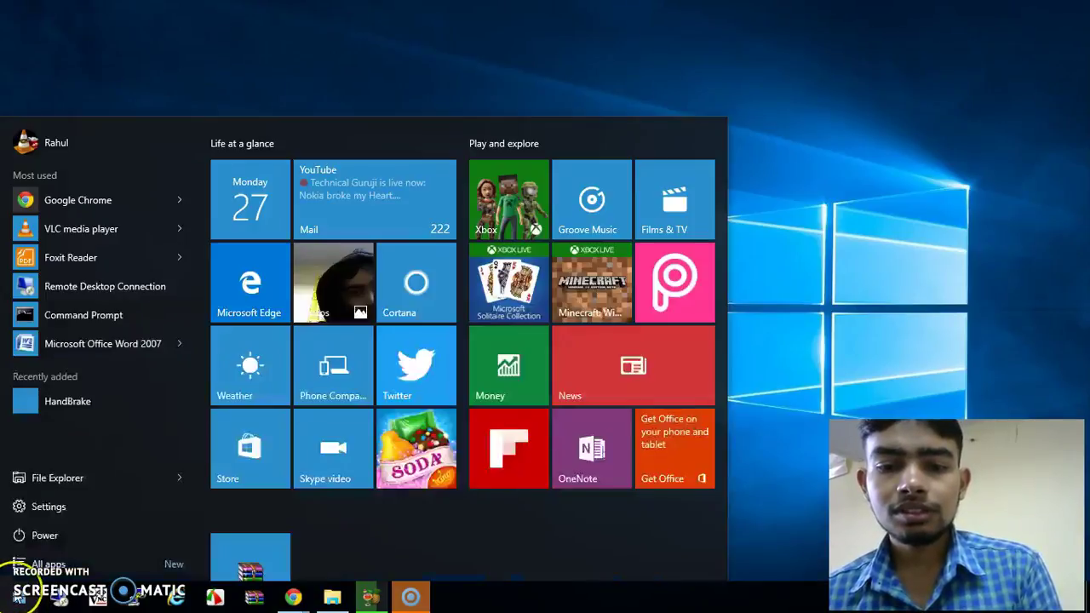
{"action": "left_click", "coordinate": [169, 458]}
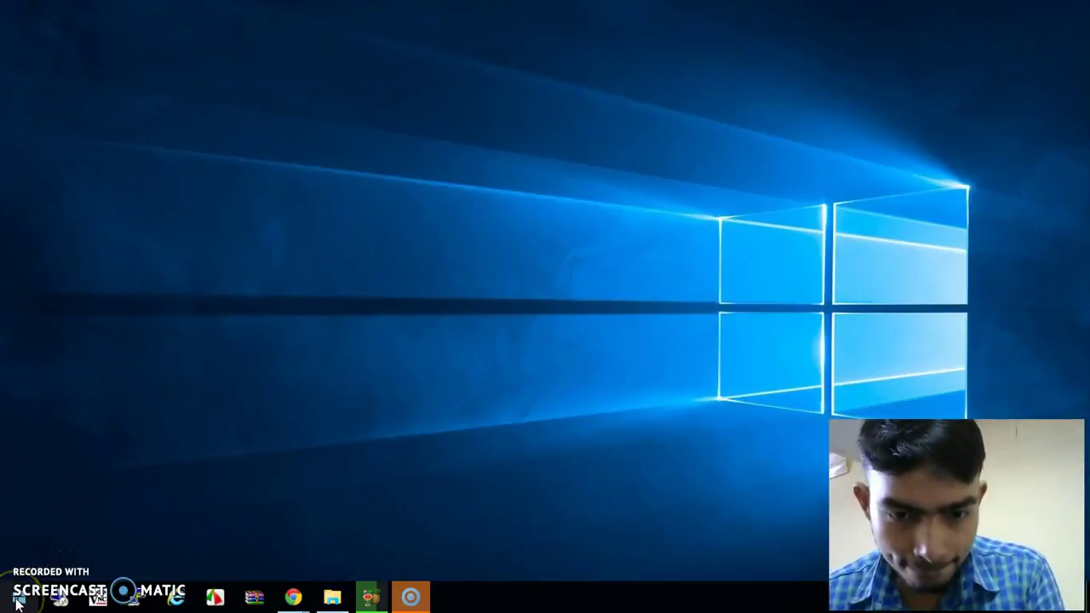
{"action": "left_click", "coordinate": [479, 294]}
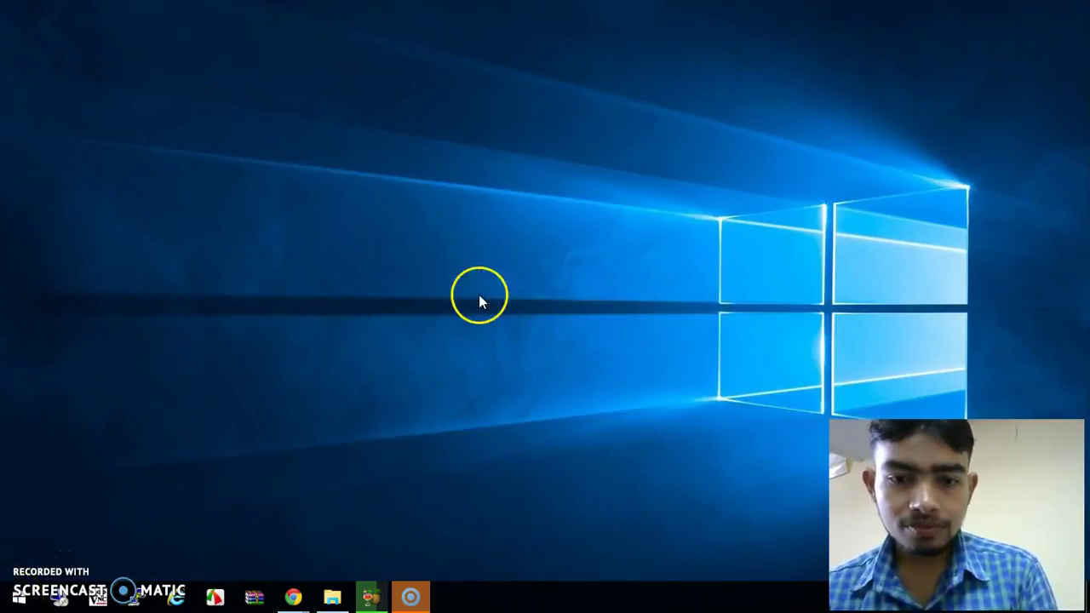
{"action": "key", "text": "super"}
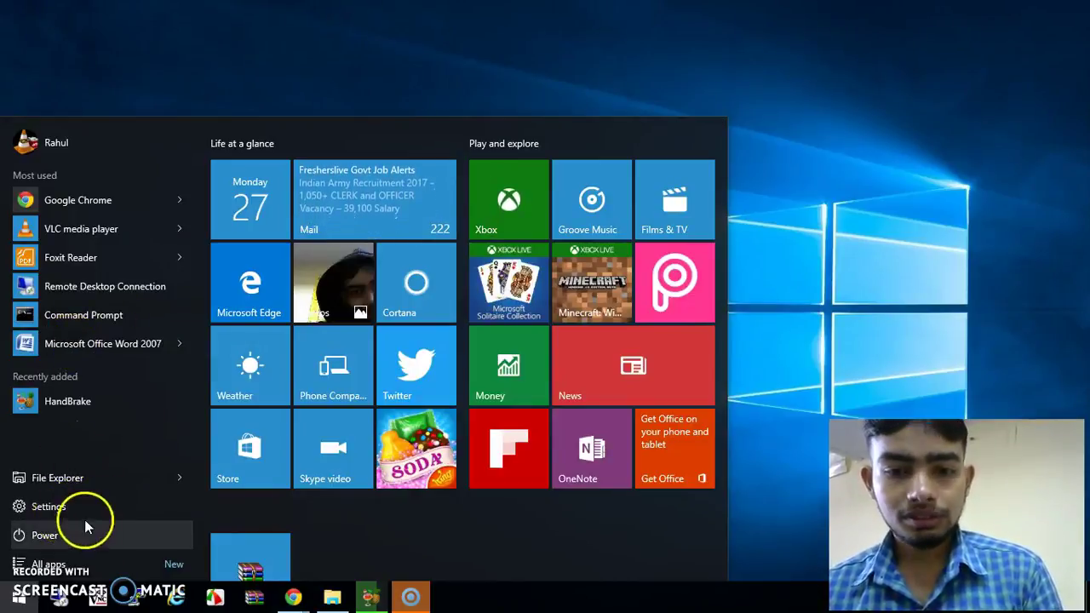
{"action": "key", "text": "super+x"}
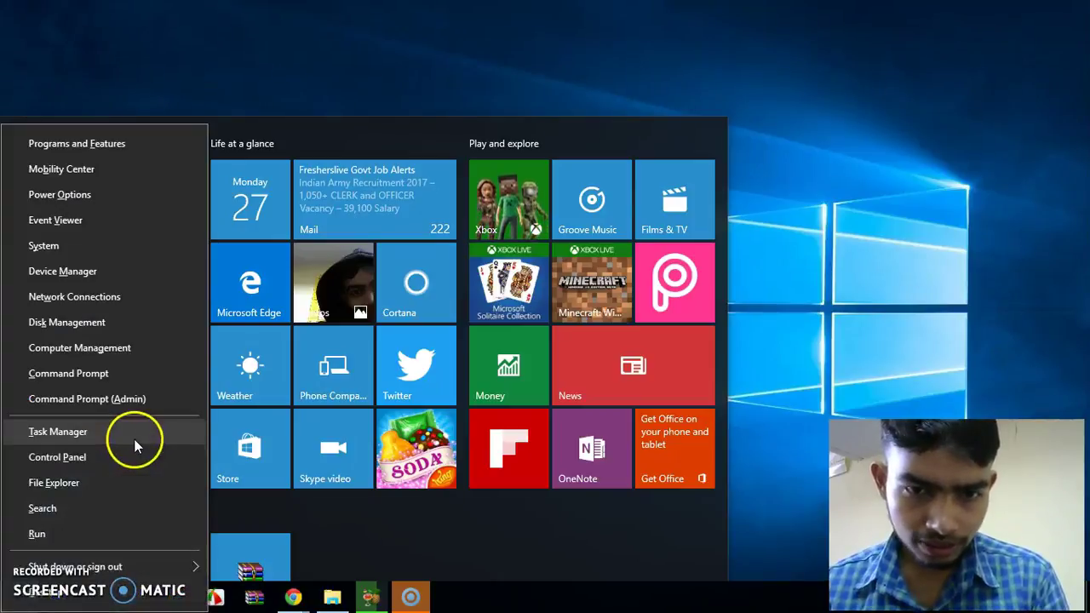
Open Control Panel from the Win+X menu and go to Network and Sharing Center.
{"action": "left_click", "coordinate": [66, 462]}
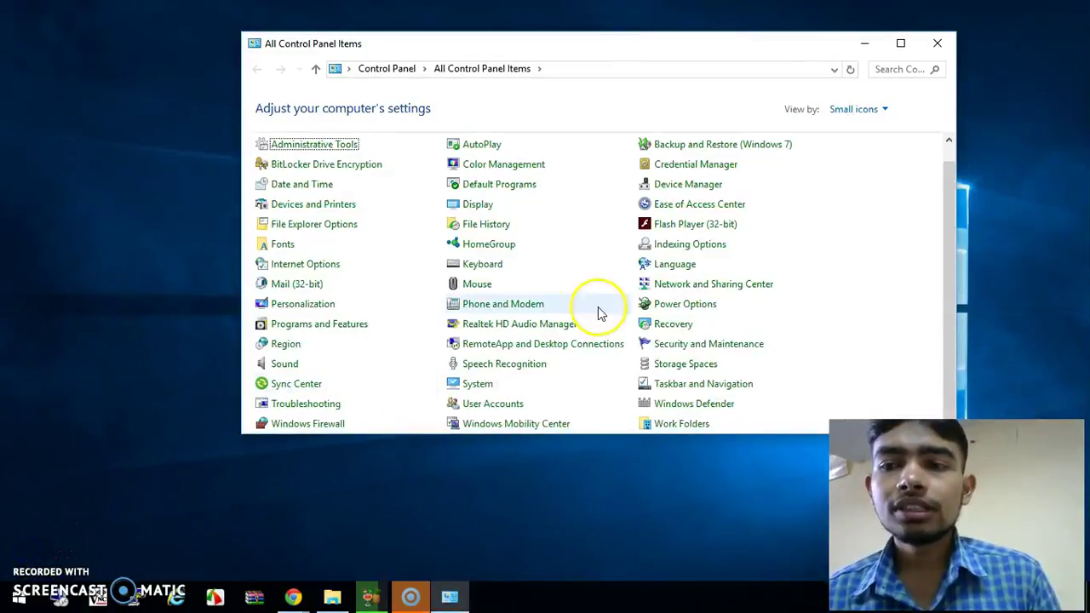
{"action": "left_click", "coordinate": [706, 288]}
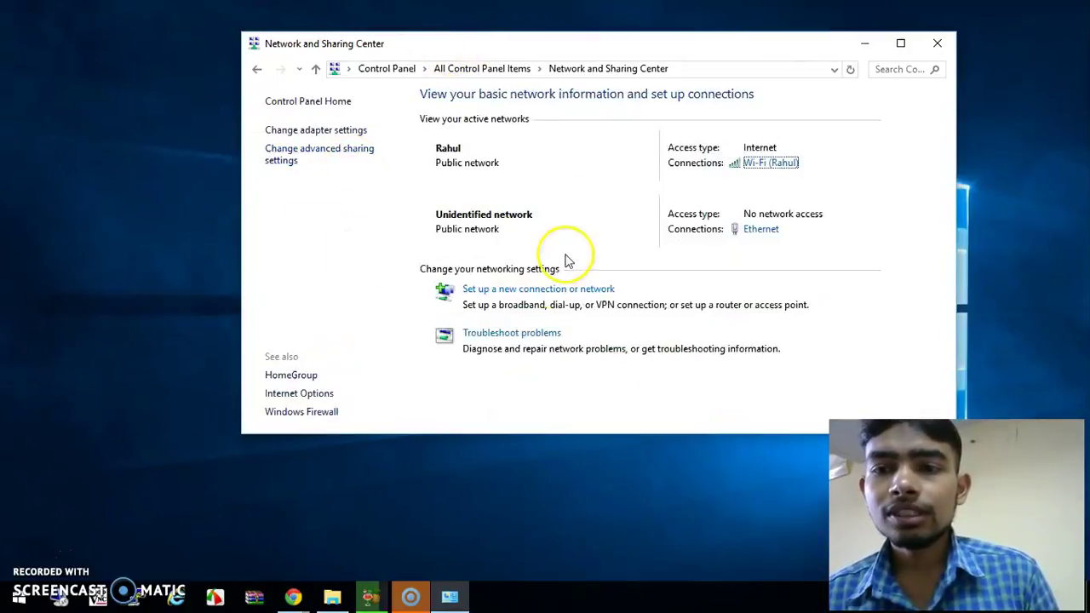
Open the Wi-Fi adapter's Properties from the Network Connections list.
{"action": "left_click", "coordinate": [322, 134]}
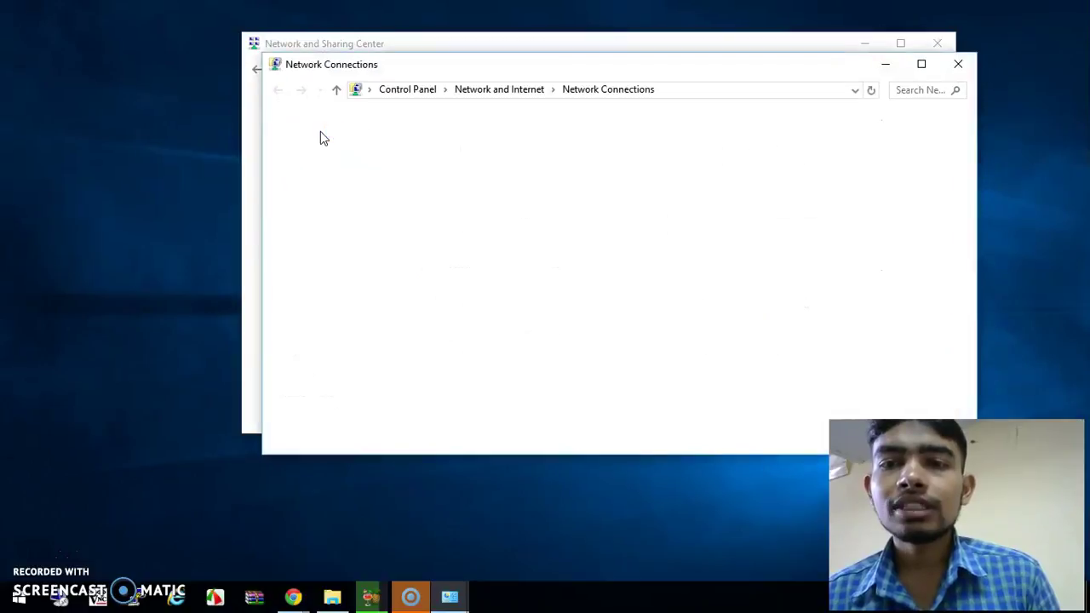
{"action": "left_click", "coordinate": [755, 162]}
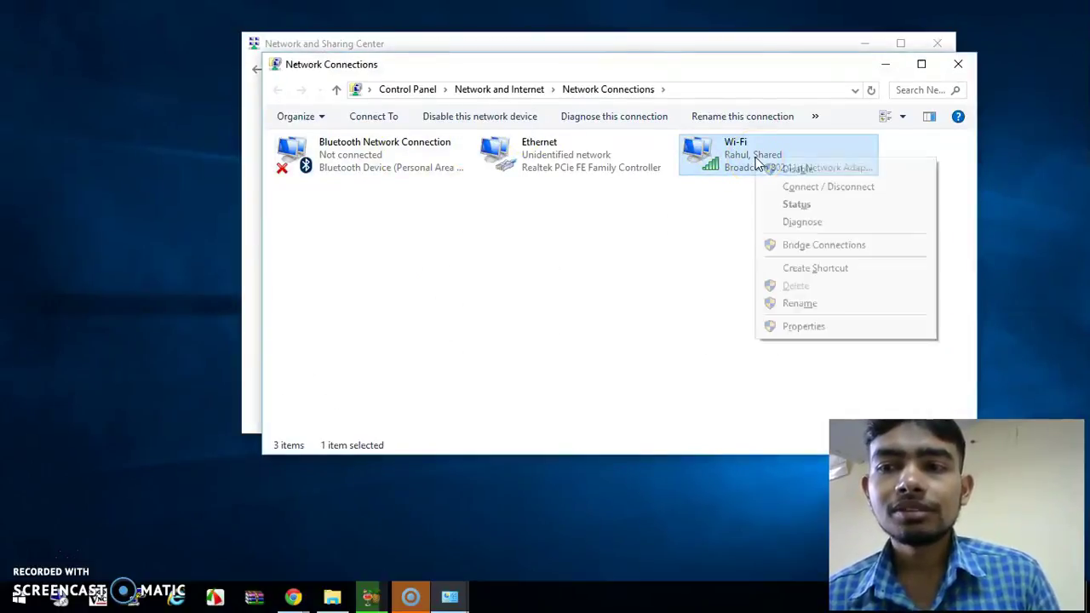
{"action": "right_click", "coordinate": [757, 164]}
{"action": "left_click", "coordinate": [792, 328]}
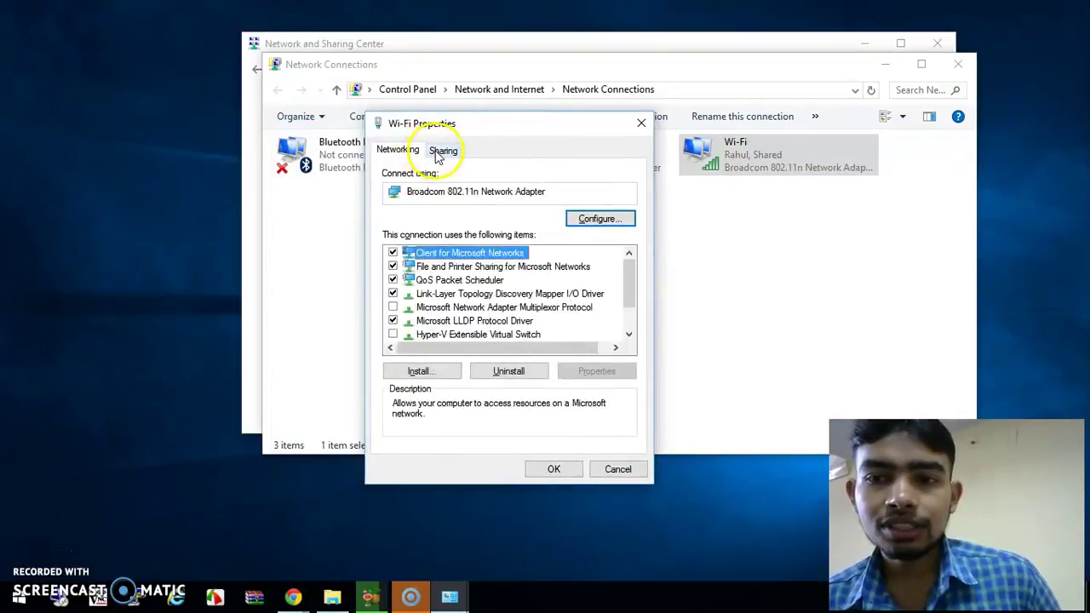
Turn on Internet Connection Sharing for Wi-Fi and close Network Connections.
{"action": "left_click", "coordinate": [440, 153]}
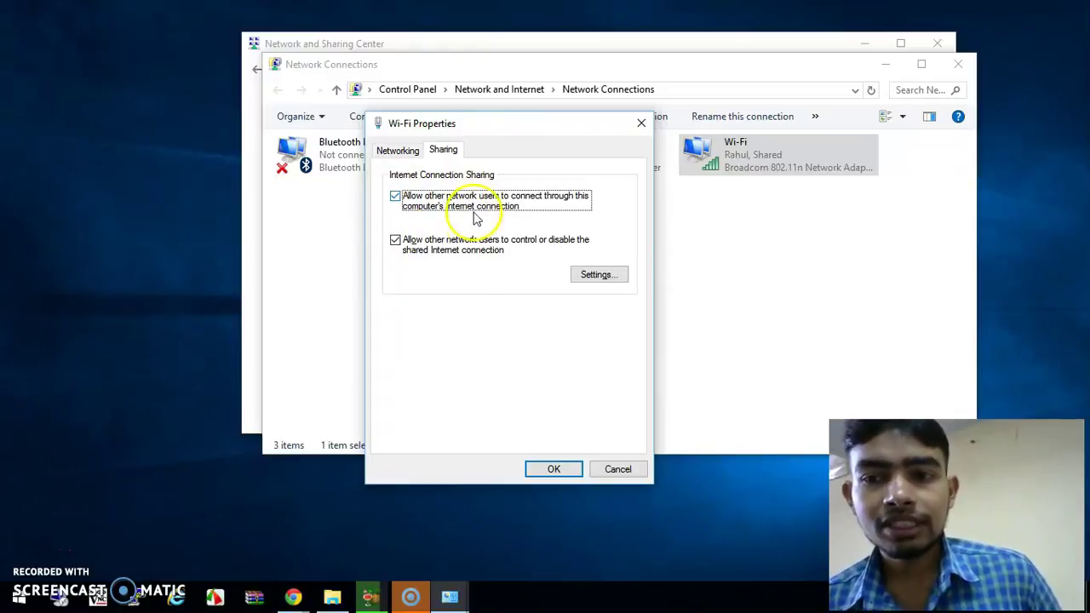
{"action": "left_click", "coordinate": [552, 471]}
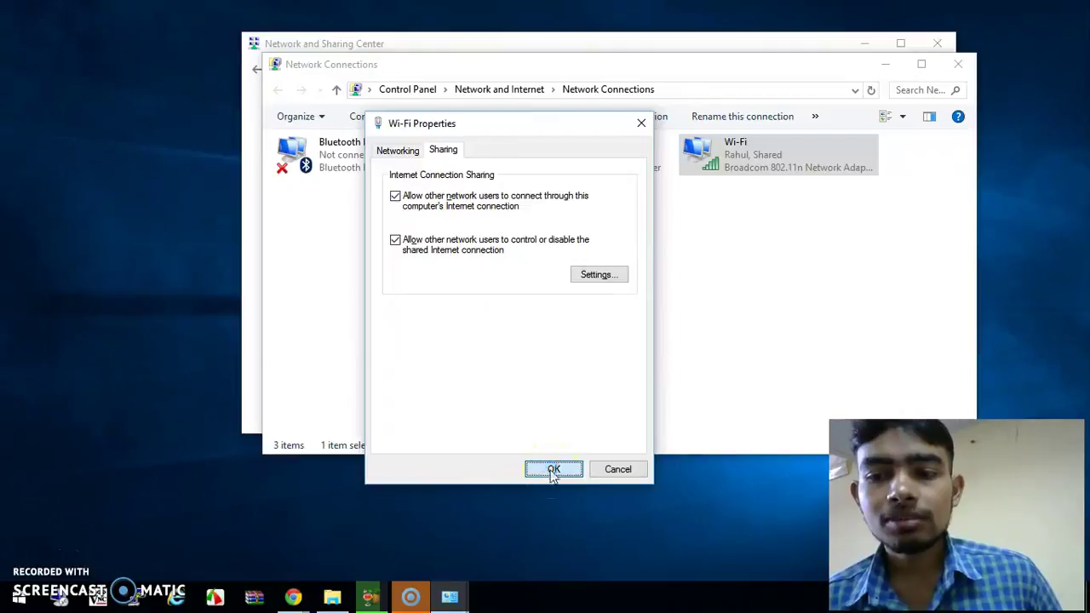
{"action": "left_click", "coordinate": [959, 64]}
Close Network and Sharing Center and launch cmd from the Run box.
{"action": "left_click", "coordinate": [940, 46]}
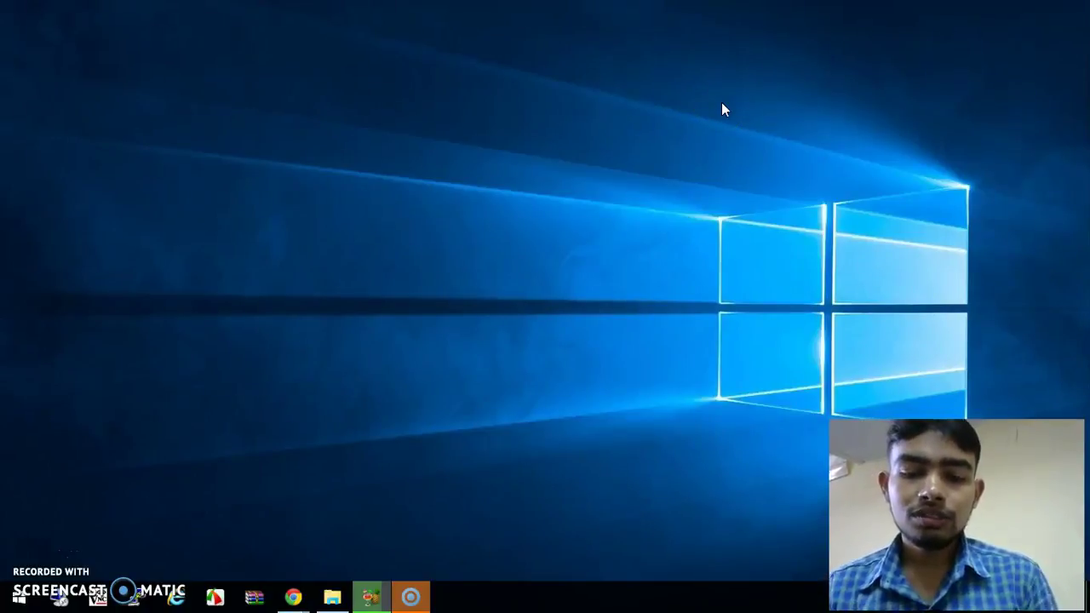
{"action": "key", "text": "super+r"}
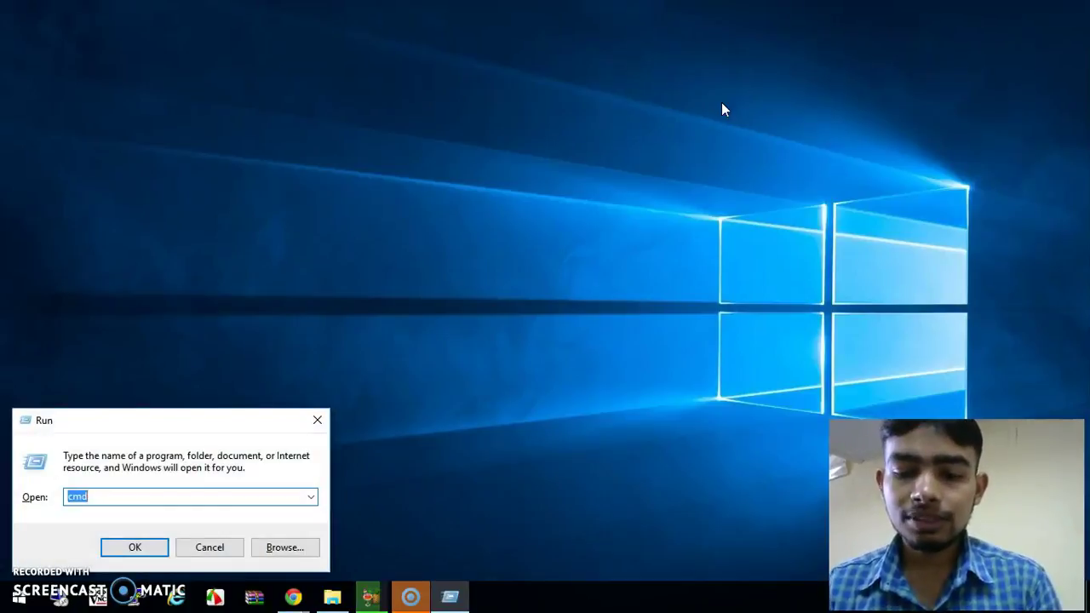
{"action": "key", "text": "Return"}
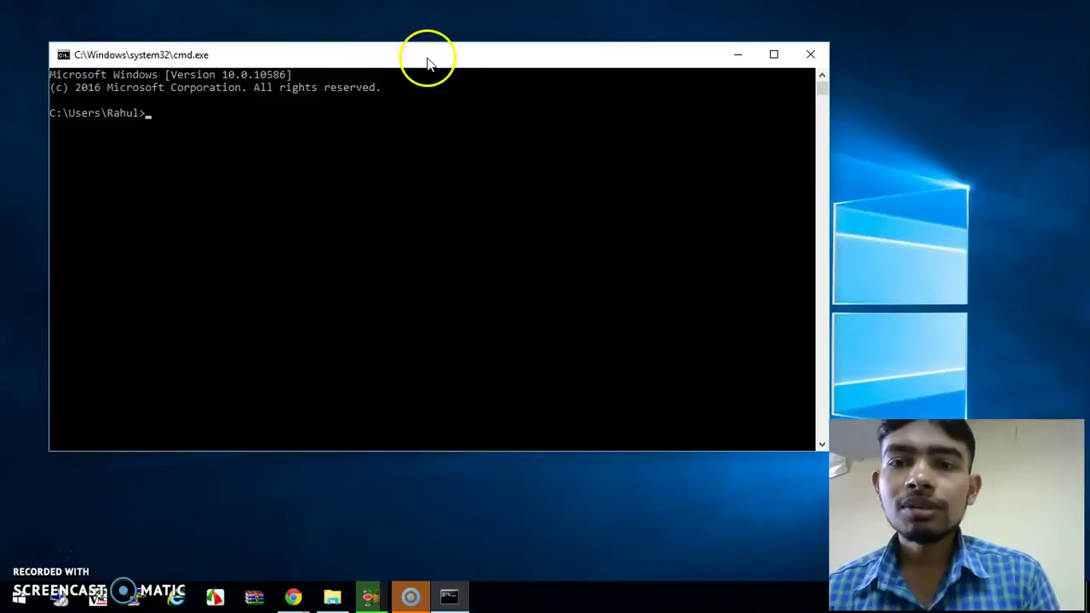
{"action": "left_click_drag", "start_coordinate": [429, 62], "coordinate": [579, 83]}
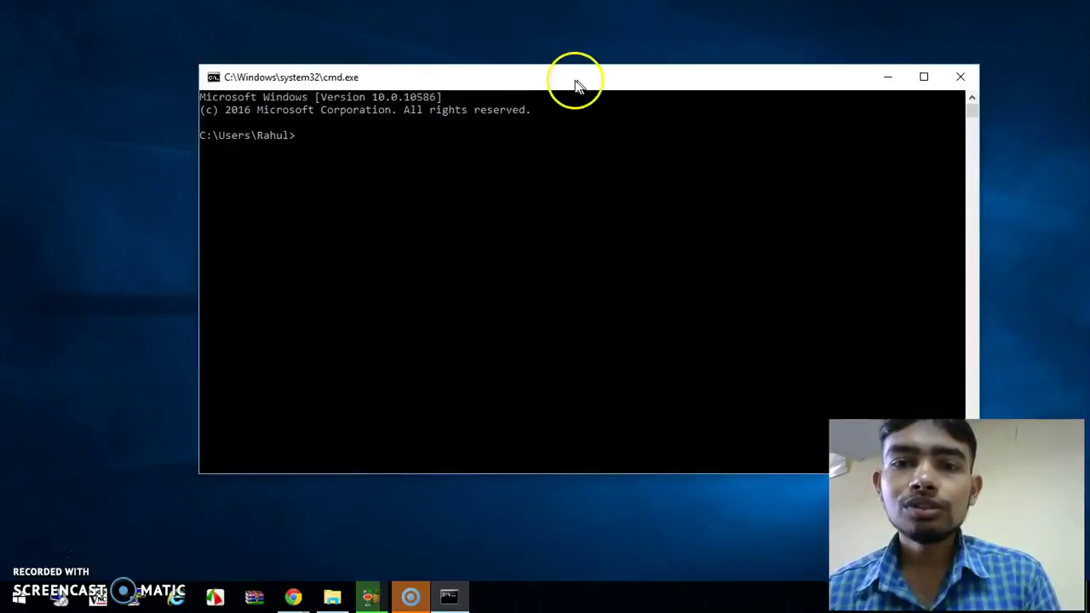
Run arp -a in Command Prompt to list the ARP tables.
{"action": "left_click", "coordinate": [333, 138]}
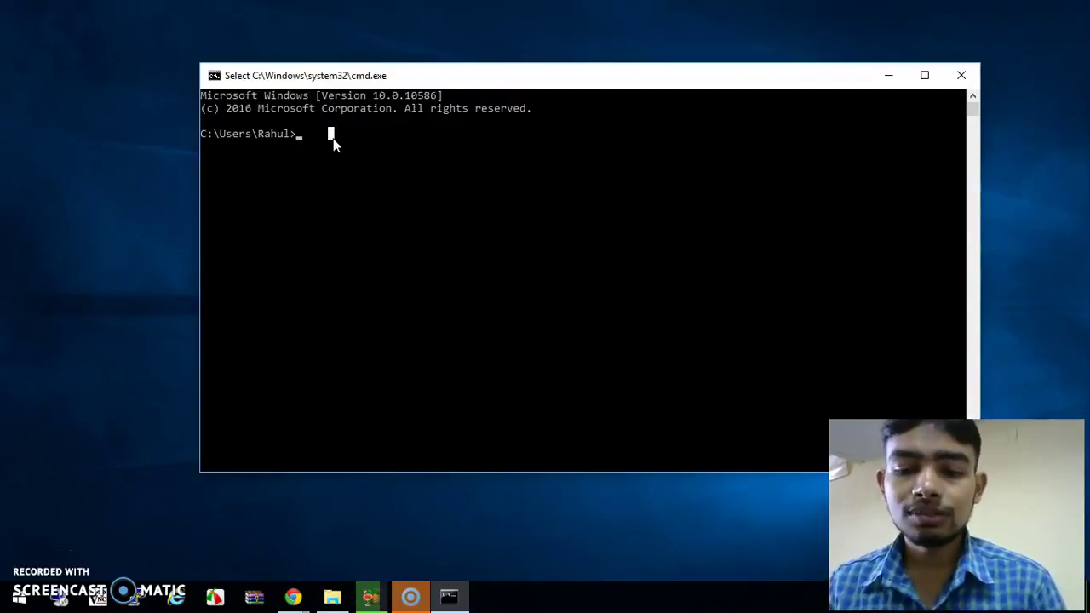
{"action": "type", "text": "arp -a"}
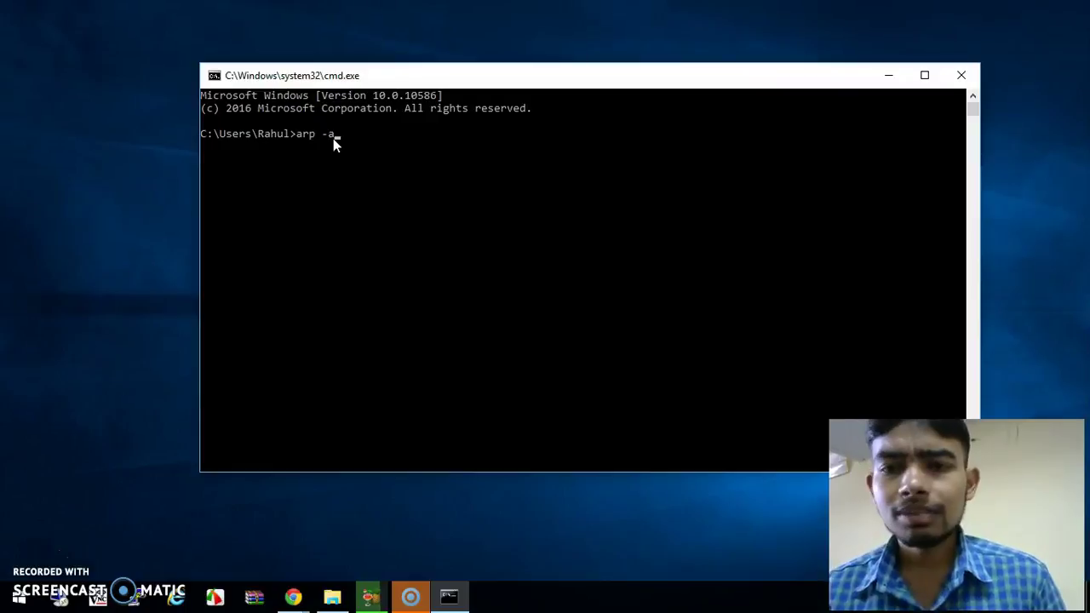
{"action": "key", "text": "Return"}
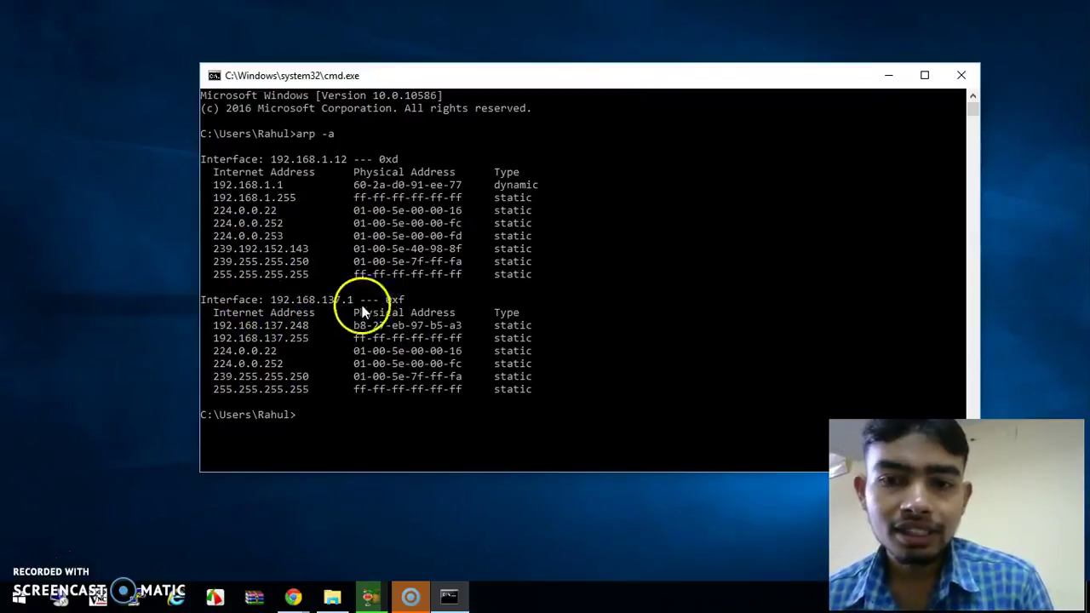
Copy the Raspberry Pi's address 192.168.137.248 from the ARP output.
{"action": "left_click", "coordinate": [310, 325]}
{"action": "left_click_drag", "start_coordinate": [310, 325], "coordinate": [216, 334]}
{"action": "key", "text": "ctrl+c"}
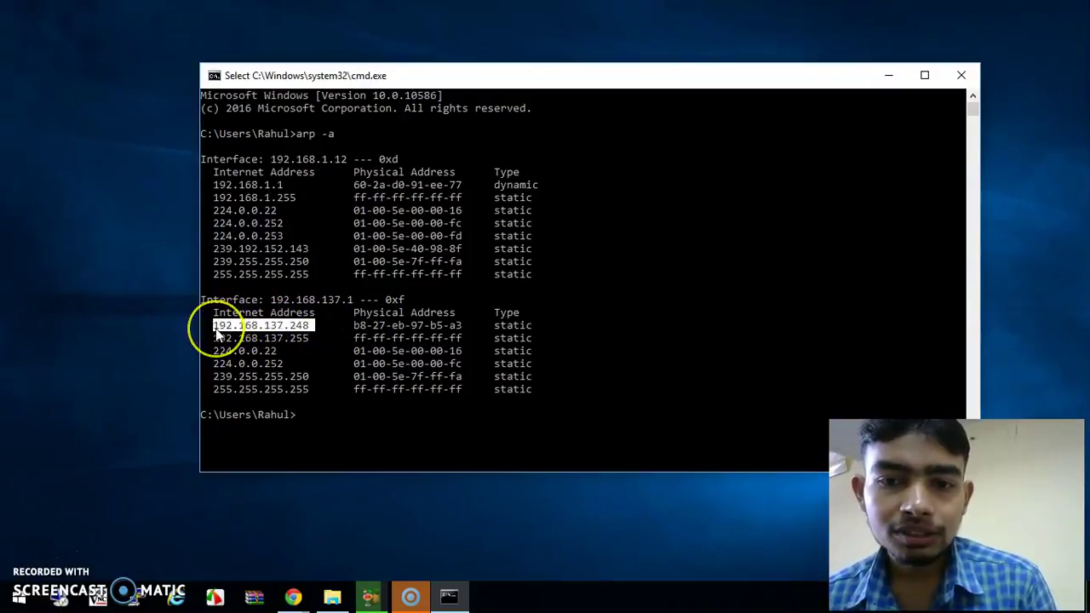
{"action": "right_click", "coordinate": [220, 332]}
{"action": "left_click", "coordinate": [113, 300]}
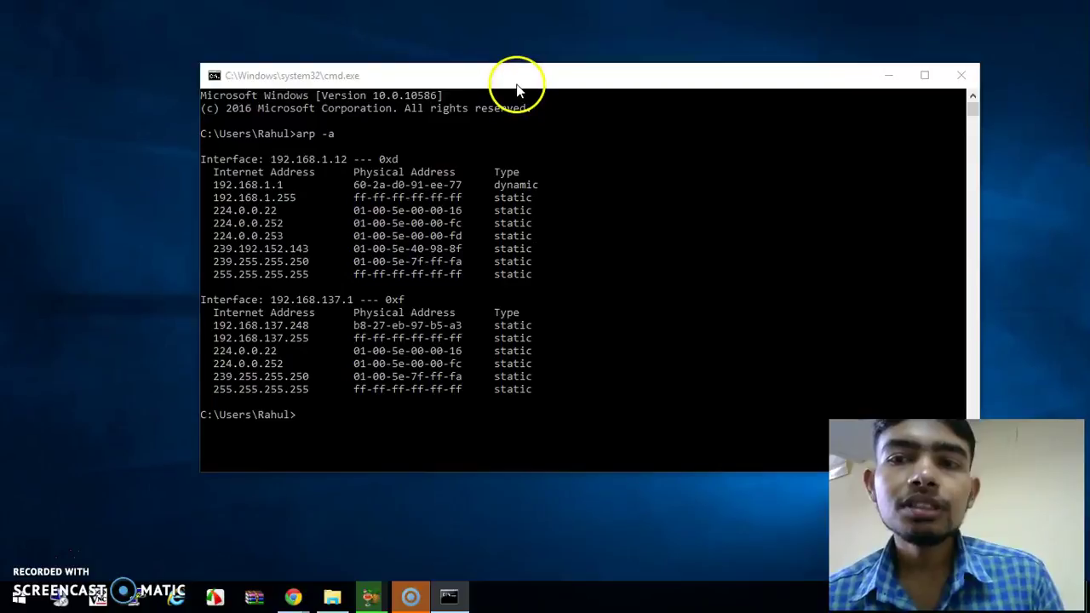
Launch PuTTY from the taskbar and place its configuration window beside the ARP output.
{"action": "left_click_drag", "start_coordinate": [517, 87], "coordinate": [651, 81]}
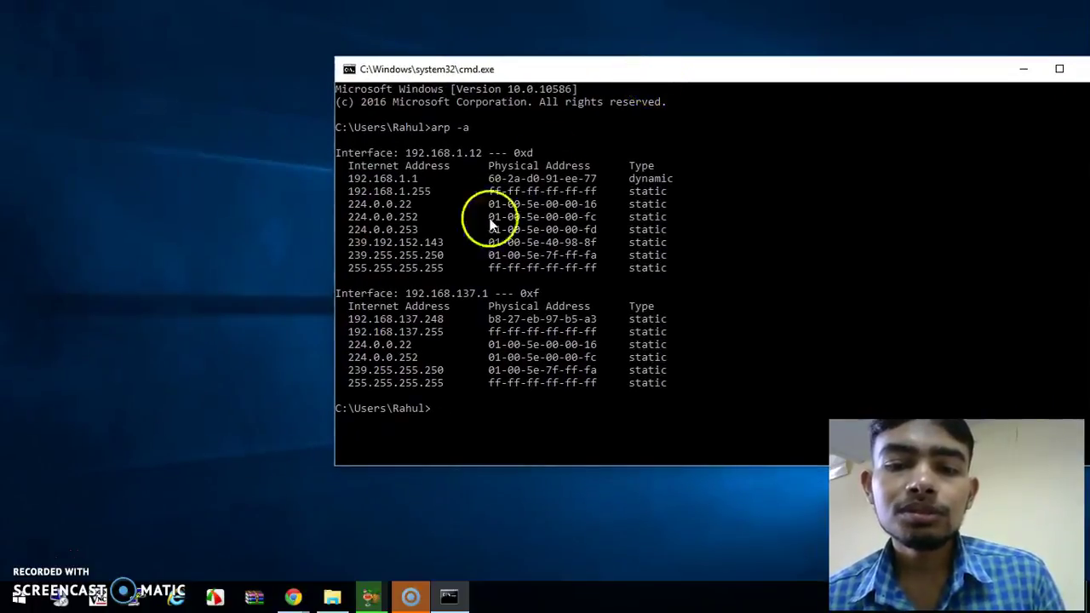
{"action": "left_click", "coordinate": [132, 593]}
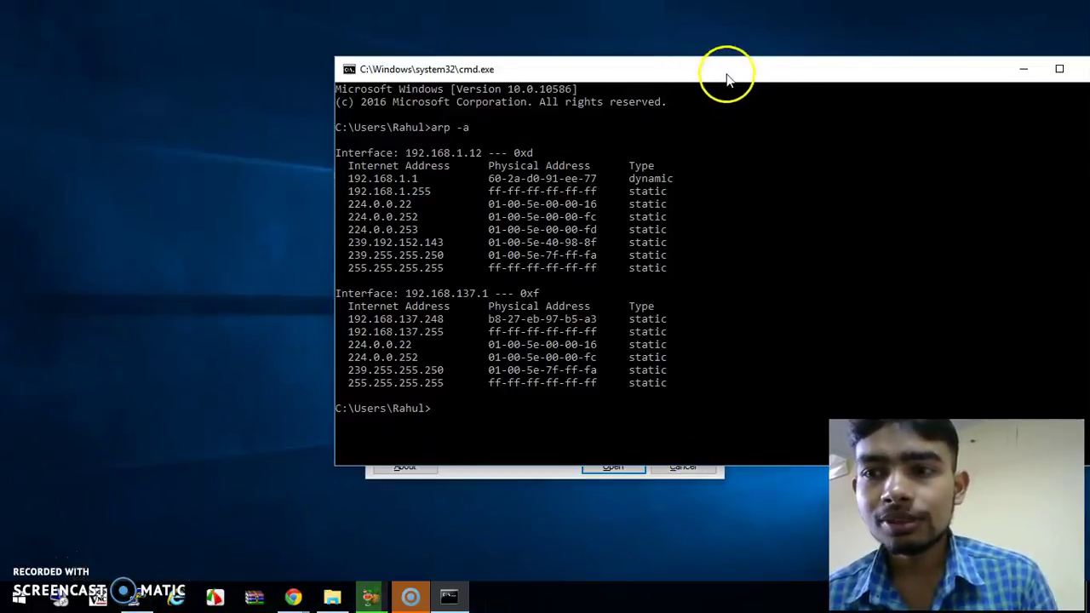
{"action": "left_click_drag", "start_coordinate": [727, 79], "coordinate": [946, 93]}
{"action": "left_click", "coordinate": [522, 143]}
{"action": "left_click_drag", "start_coordinate": [522, 143], "coordinate": [298, 86]}
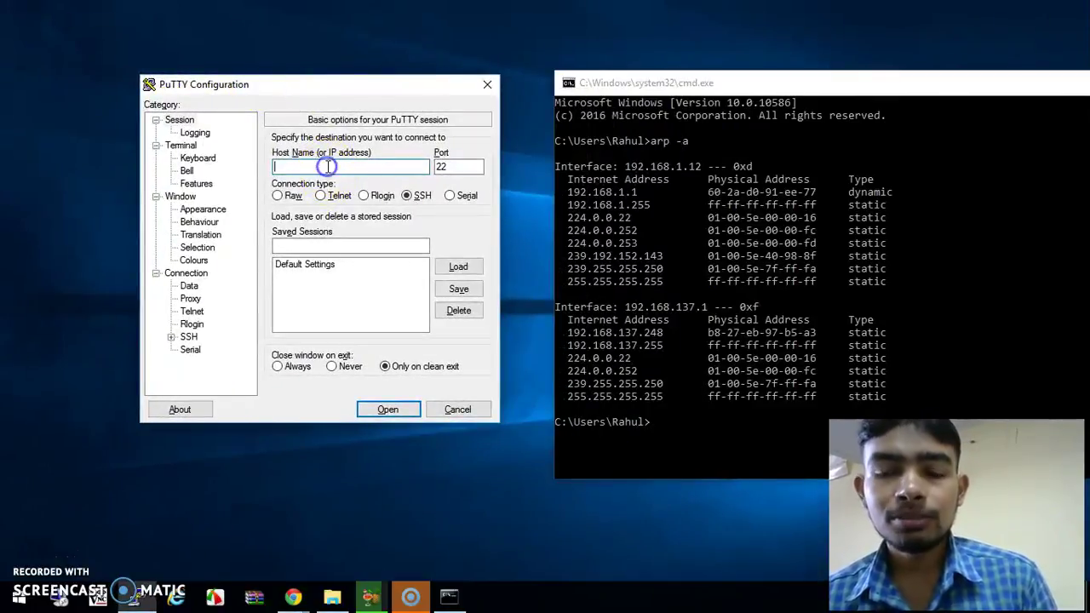
Connect PuTTY via SSH to 192.168.137.248 and accept the host key.
{"action": "key", "text": "ctrl+v"}
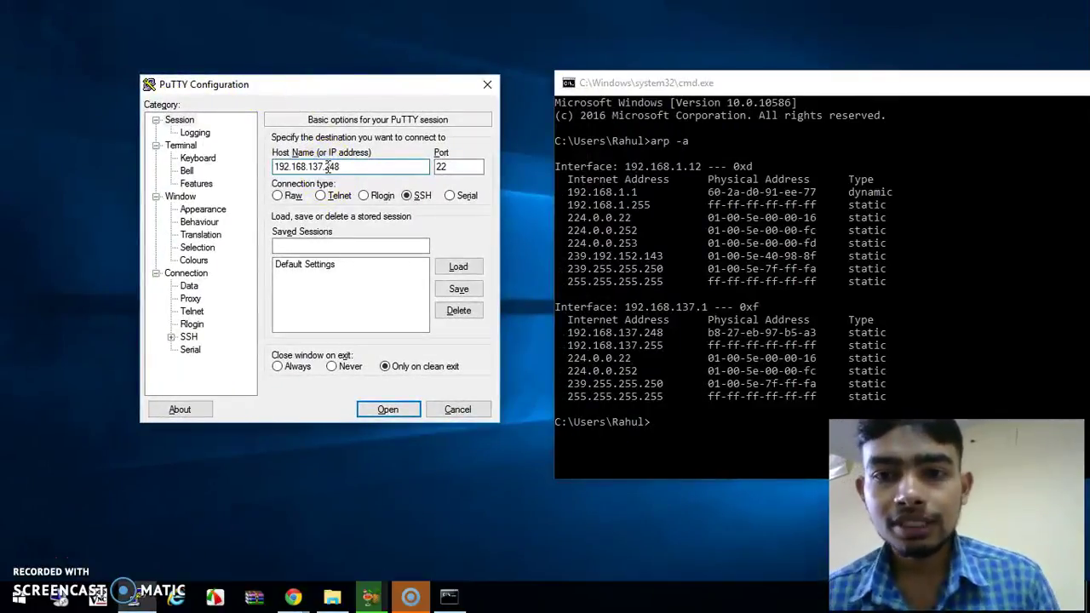
{"action": "left_click", "coordinate": [386, 410]}
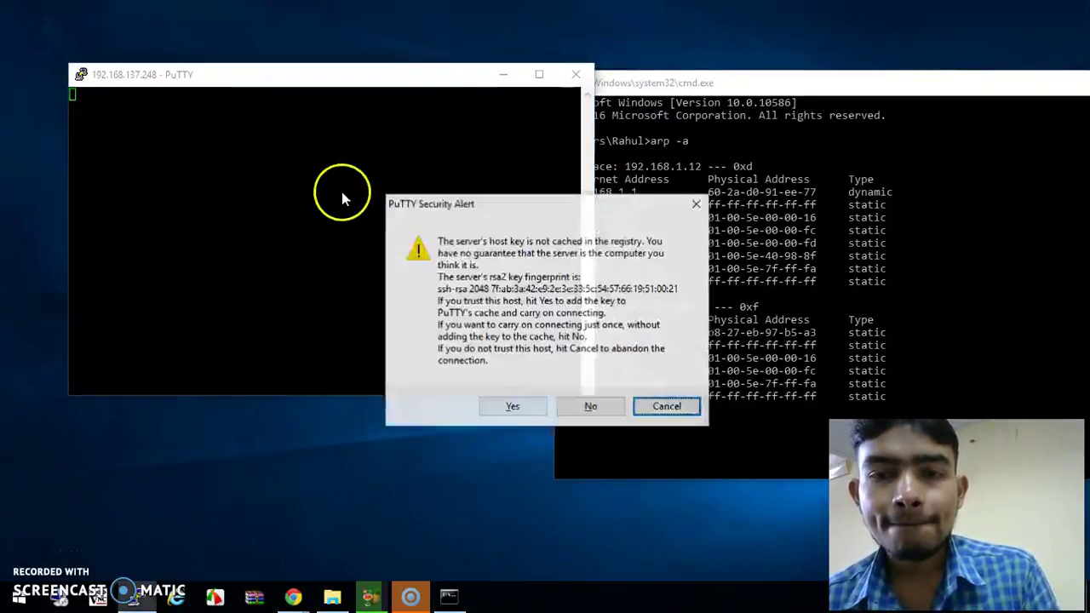
{"action": "left_click", "coordinate": [513, 408]}
Log in to the Raspberry Pi as user pi with its password.
{"action": "left_click", "coordinate": [408, 255]}
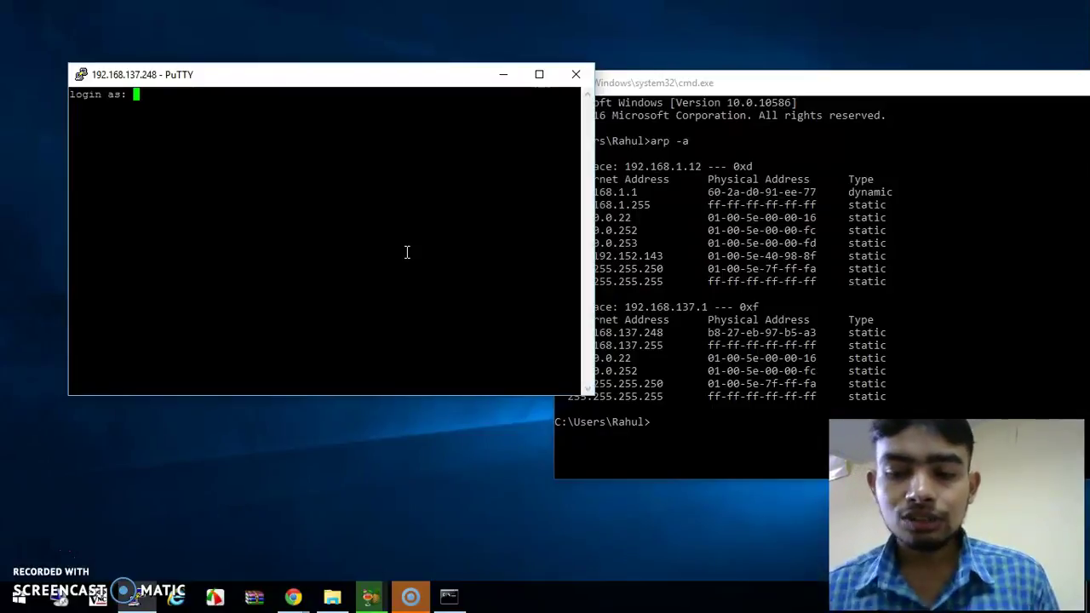
{"action": "type", "text": "pi"}
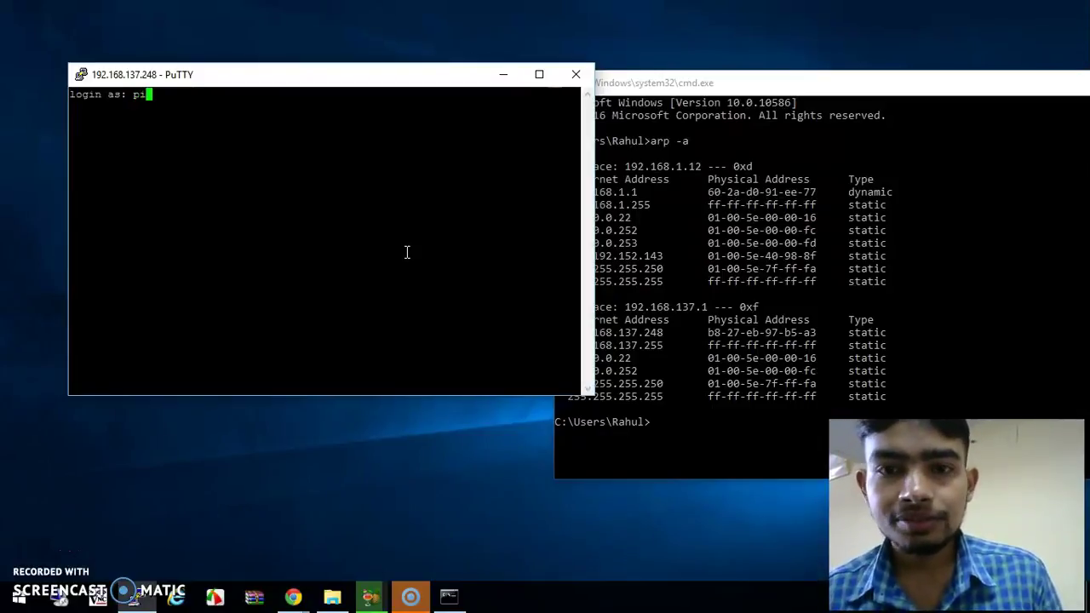
{"action": "key", "text": "Return"}
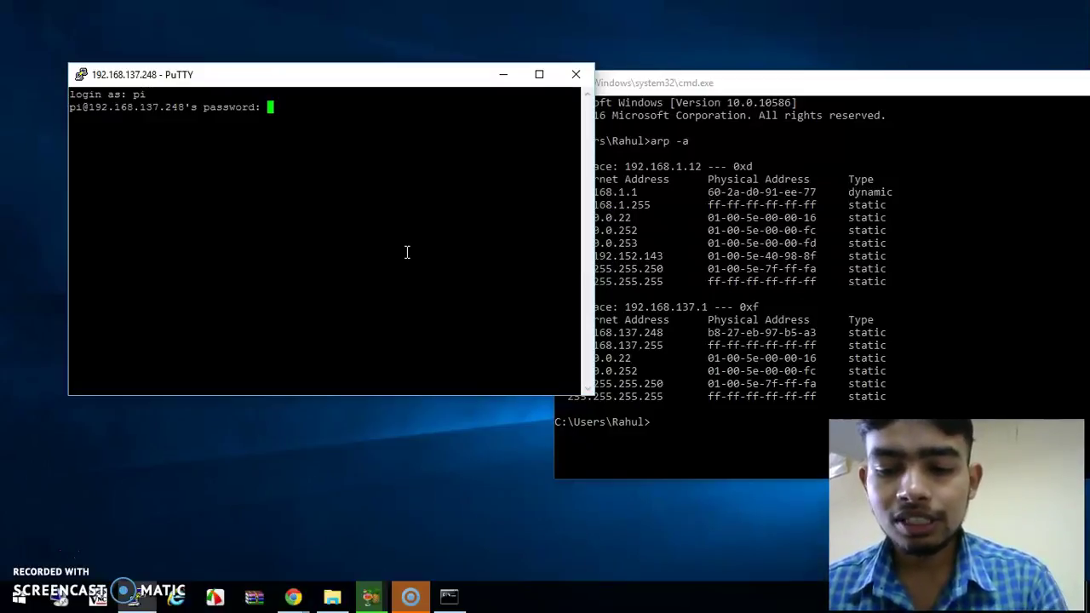
{"action": "key", "text": "Return"}
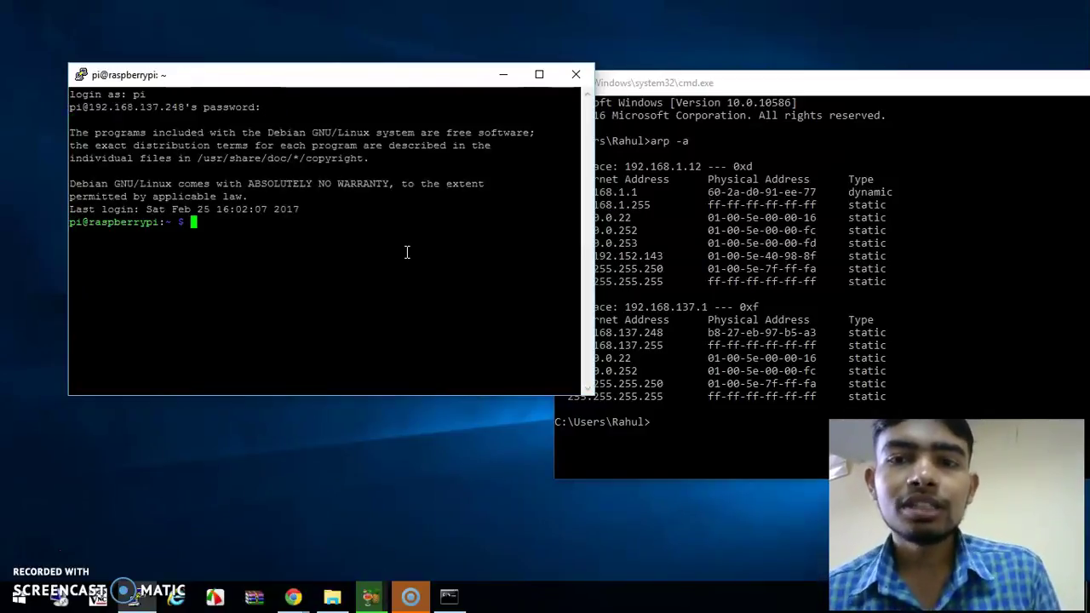
{"action": "left_click_drag", "start_coordinate": [289, 76], "coordinate": [247, 83]}
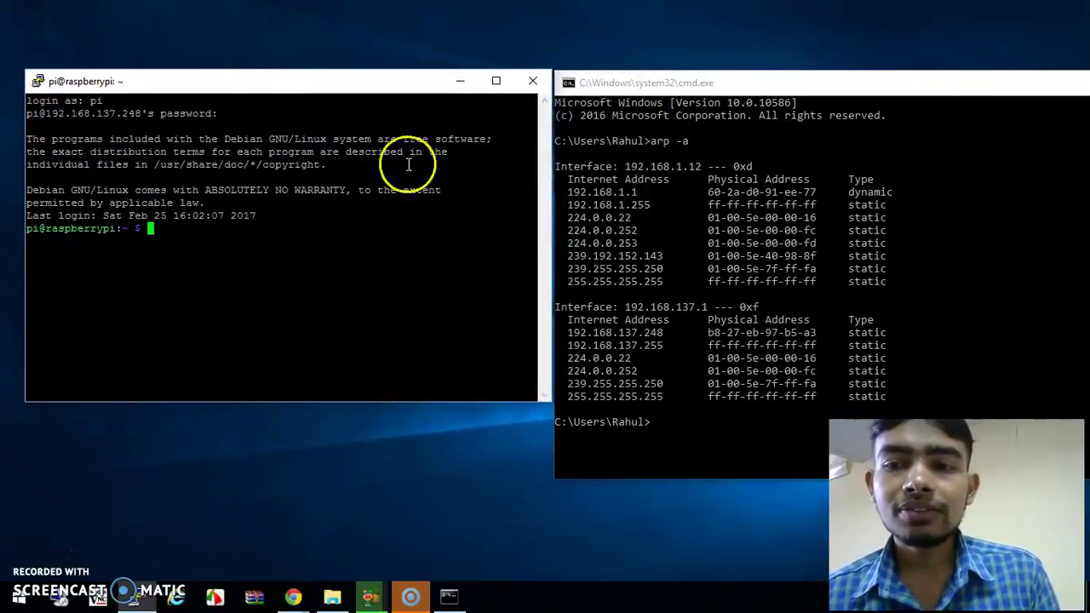